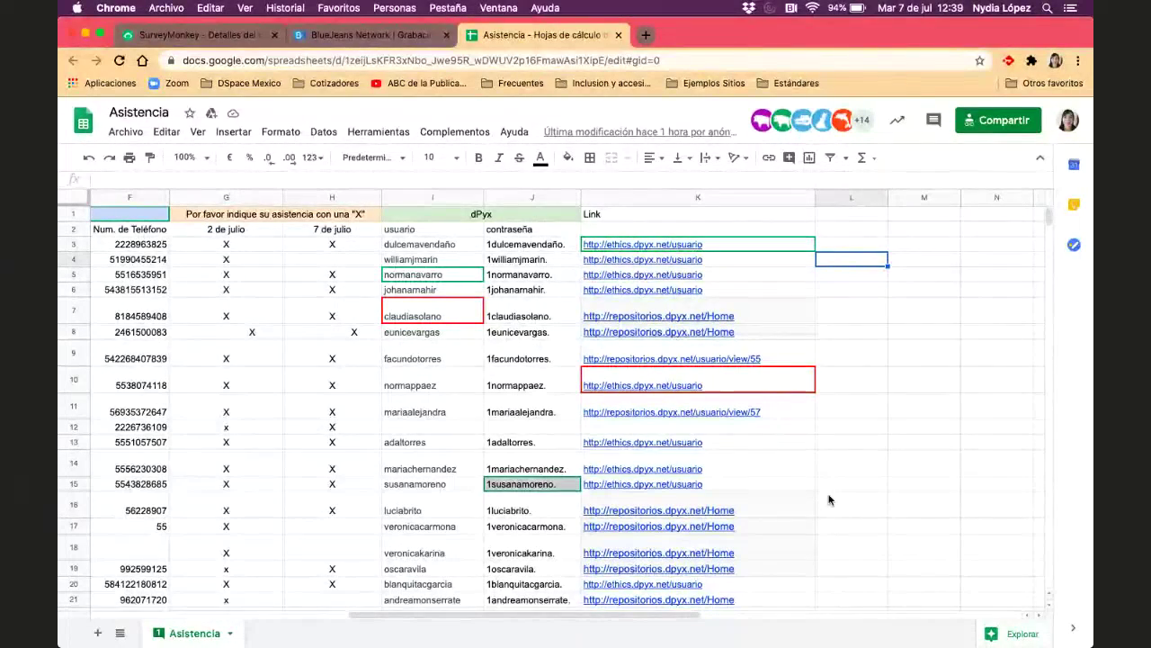
# Review the dPyx user, password and link columns in the attendance spreadsheet
pyautogui.scroll(-3, 829, 500)
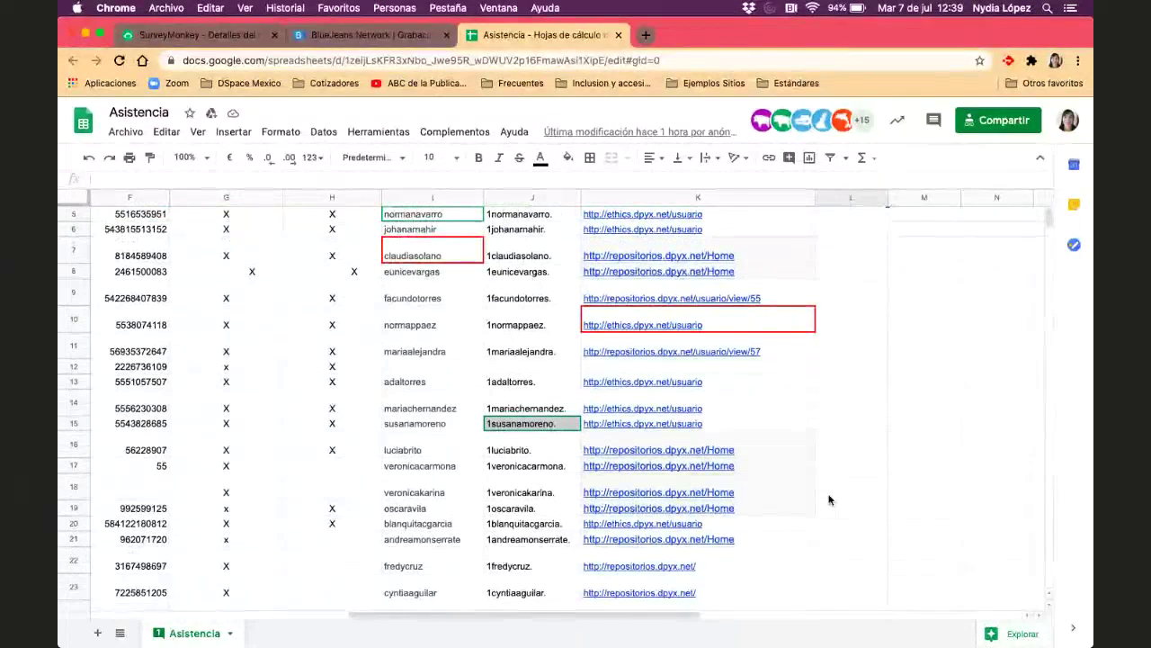
pyautogui.press('Right')
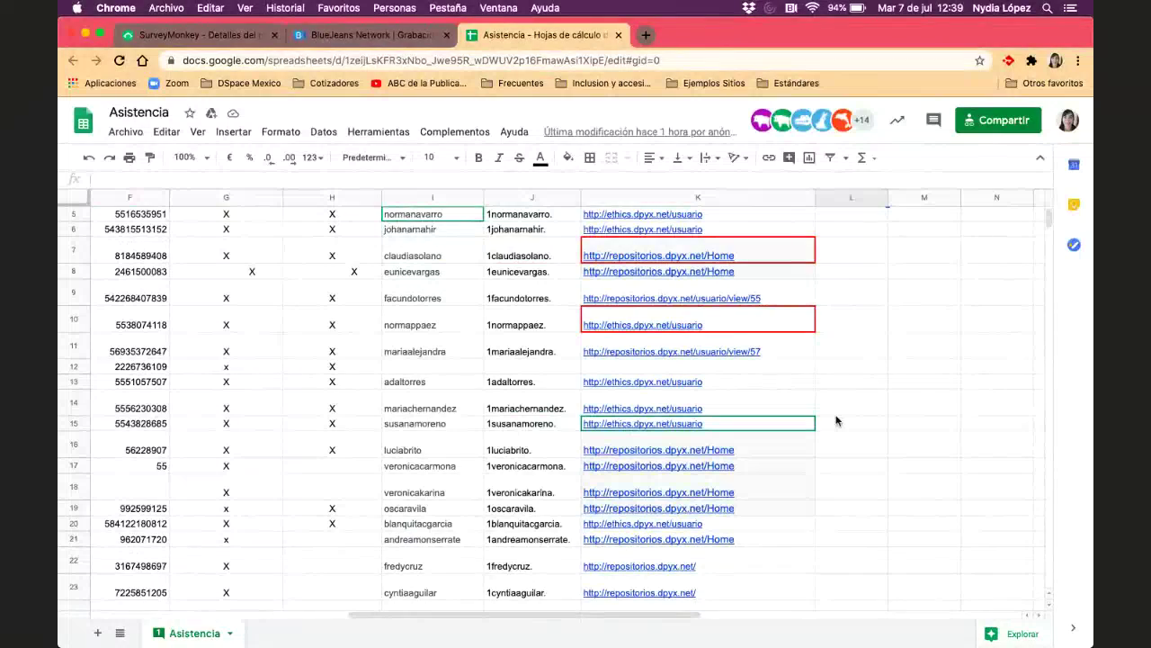
pyautogui.moveTo(809, 347)
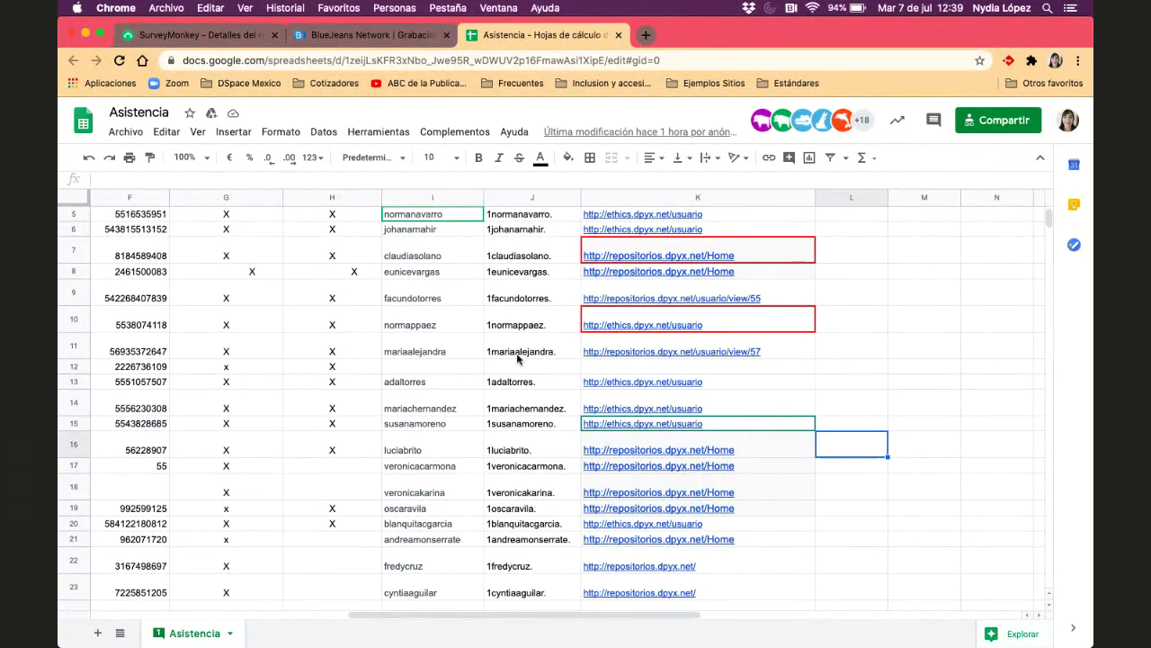
pyautogui.scroll(2, 527, 300)
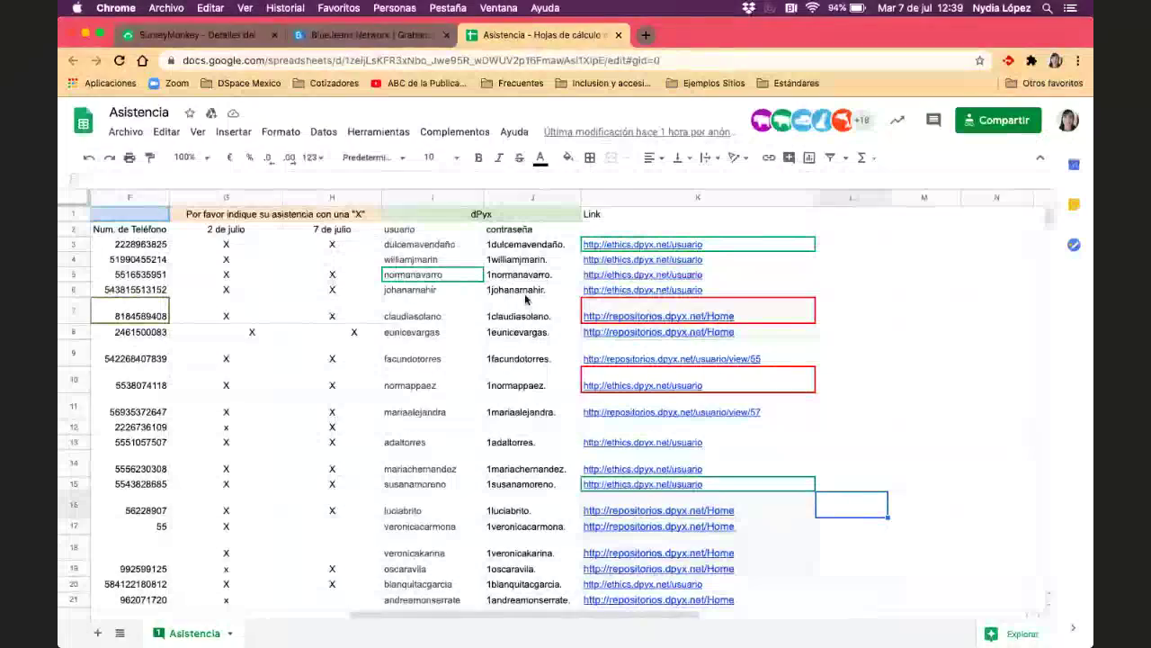
# Switch to the BlueJeans meeting, check the group chat and close the chat panel
pyautogui.hotkey('ctrl', 'Up')
pyautogui.click(416, 197)
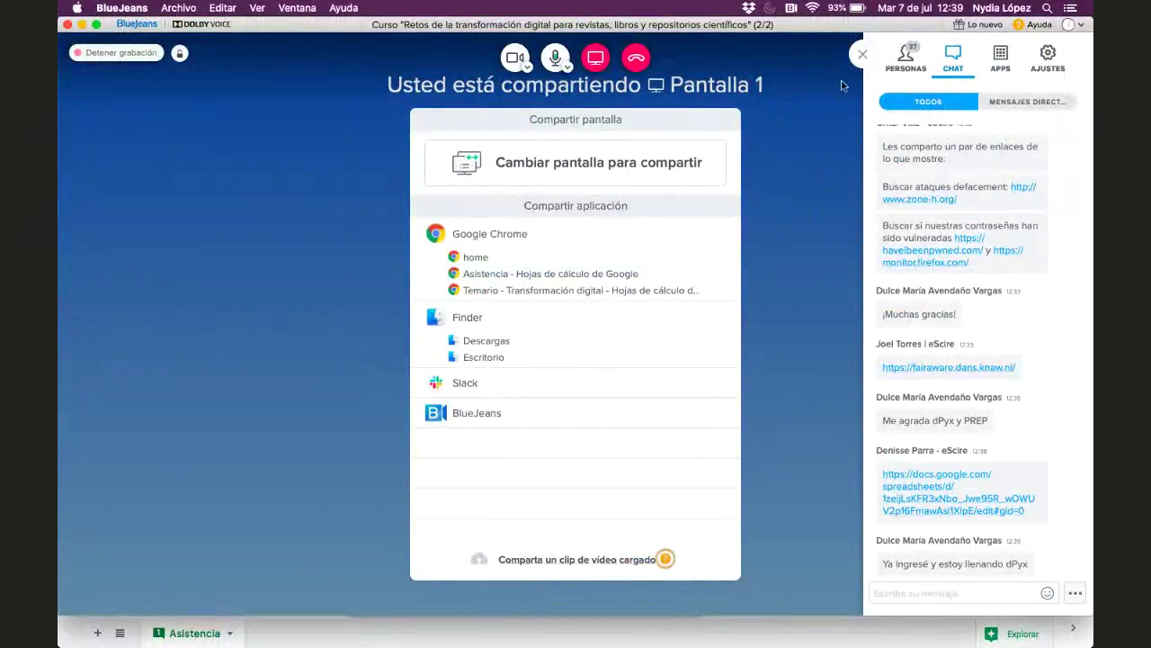
pyautogui.click(861, 55)
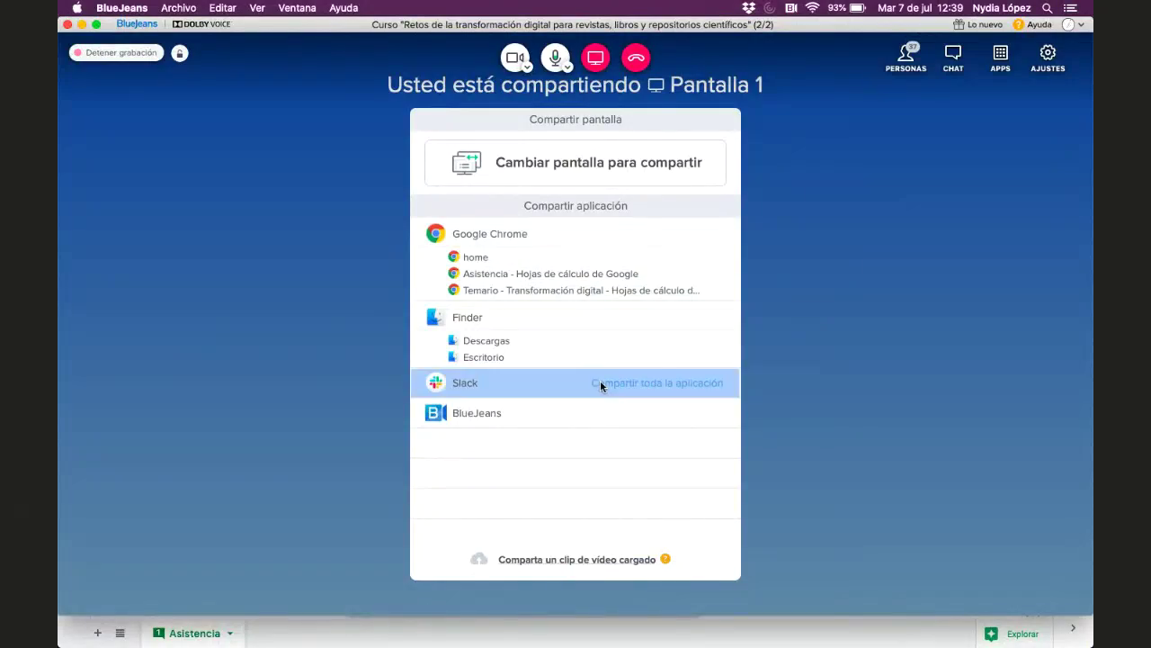
# Return to the attendance spreadsheet in Chrome and review the participants' e-mail, name, country and institution columns
pyautogui.hotkey('ctrl', 'Up')
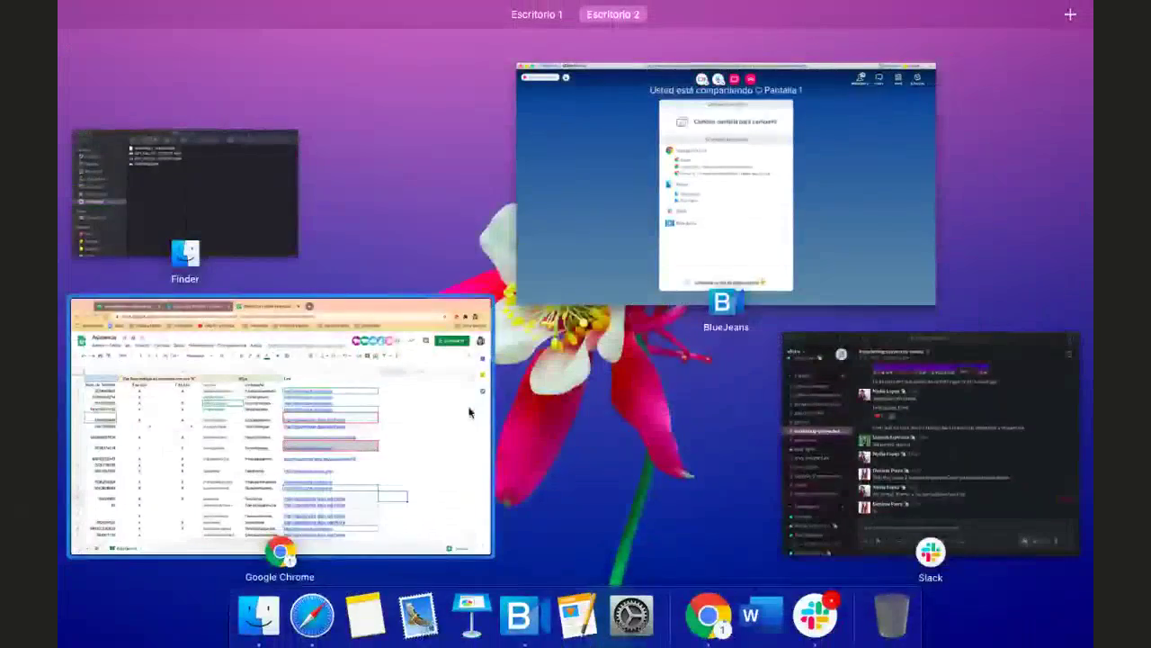
pyautogui.click(477, 409)
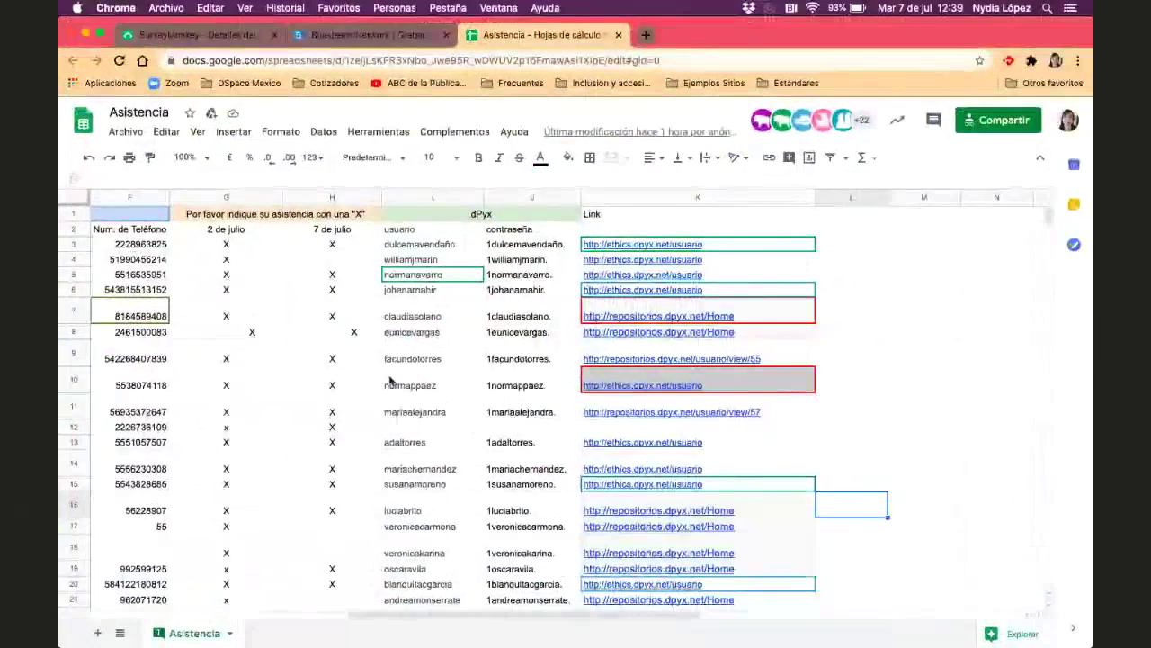
pyautogui.hscroll(-10, 389, 381)
pyautogui.click(184, 303)
pyautogui.scroll(-5, 167, 413)
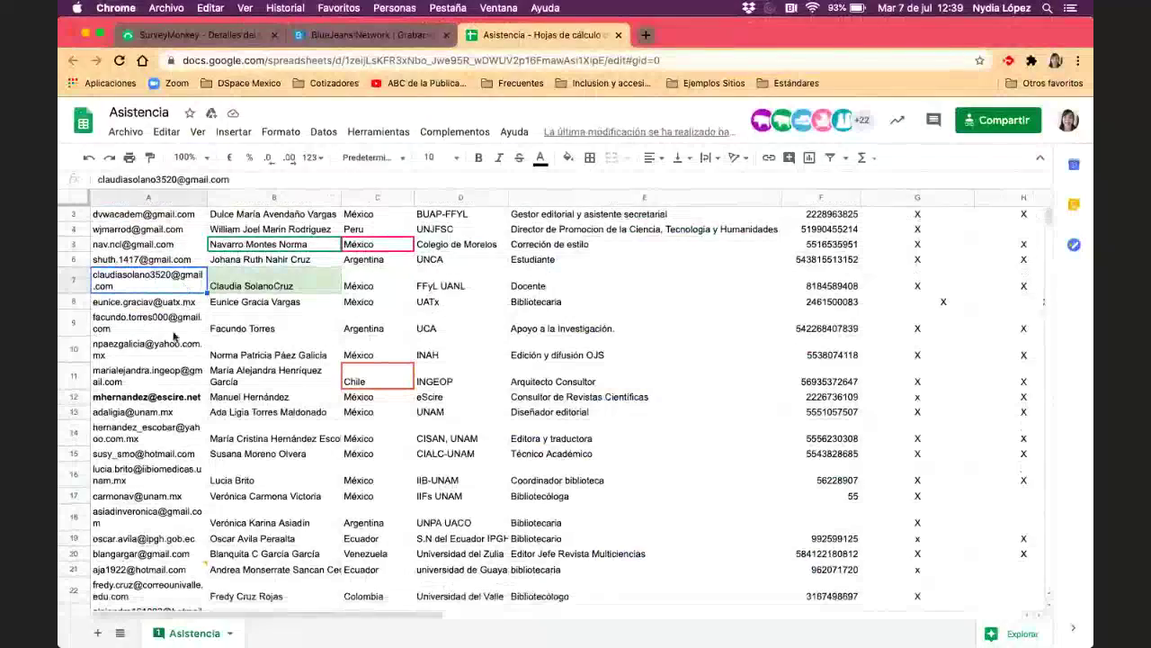
# Switch to the BlueJeans meeting, read the newest group chat messages and close the chat panel
pyautogui.hotkey('ctrl', 'Up')
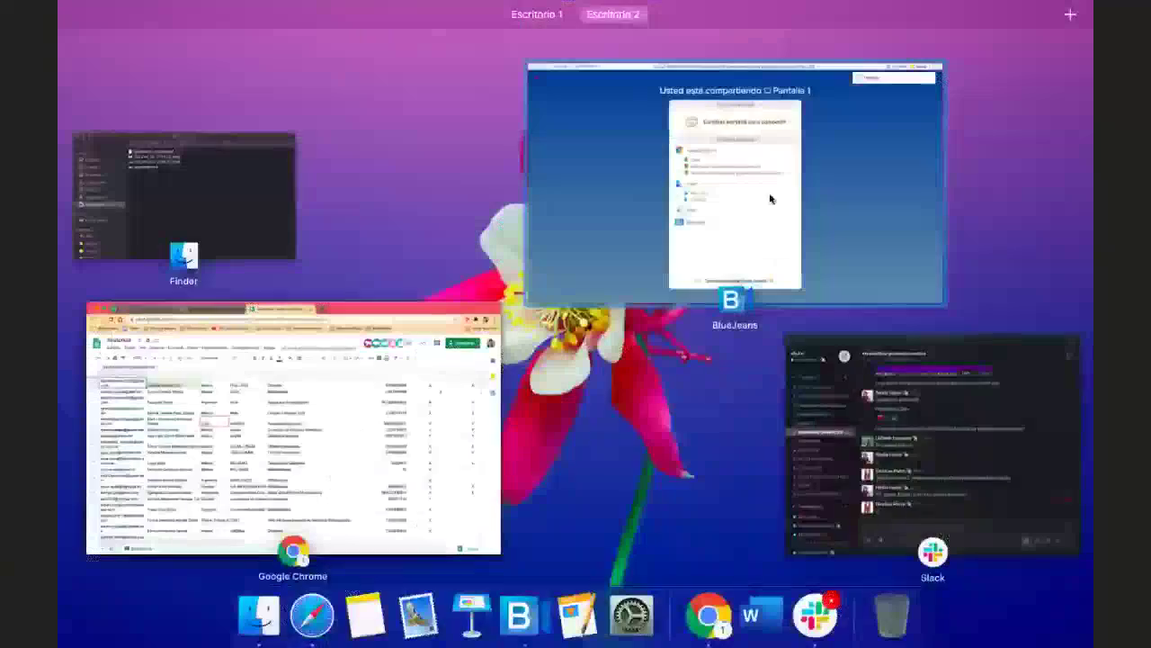
pyautogui.click(769, 193)
pyautogui.click(951, 65)
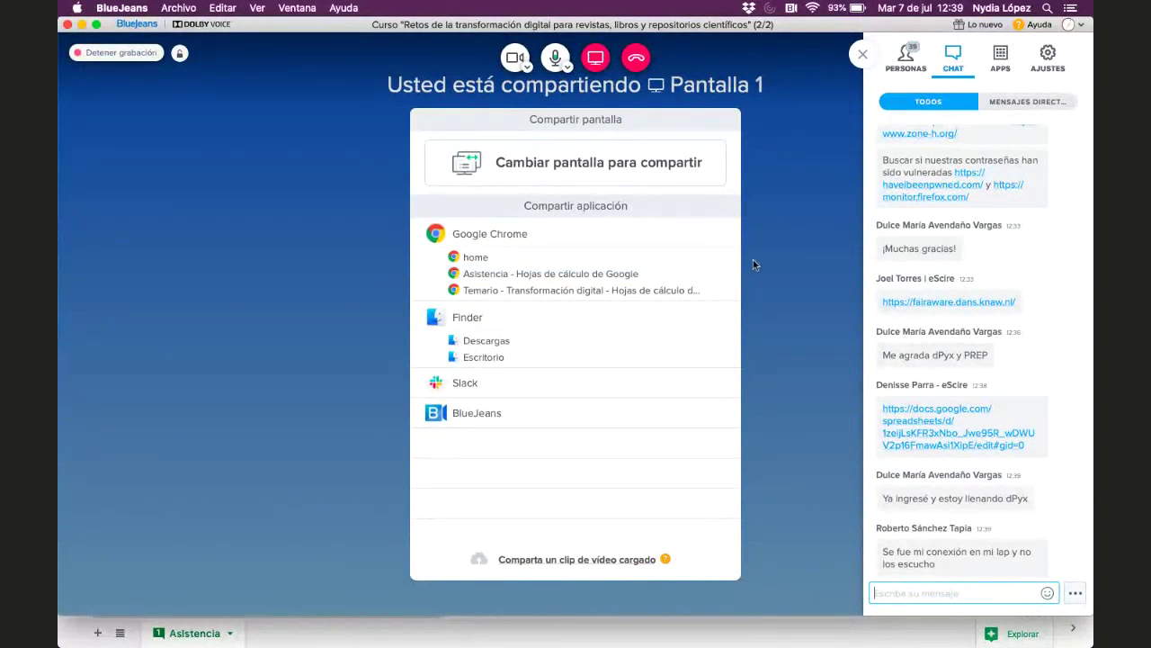
pyautogui.click(862, 55)
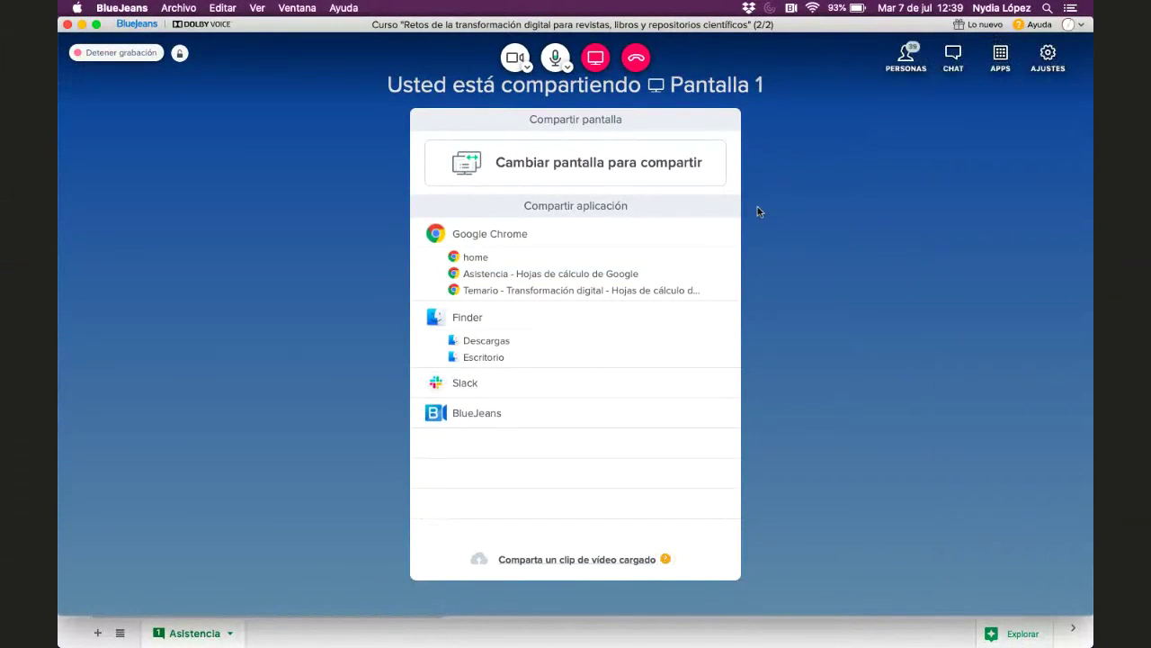
# Switch to the dPyx form in Chrome and examine the Directrices and Tecnología questions under "Políticas de mantenimiento y desarrollo"
pyautogui.hotkey('ctrl', 'Left')
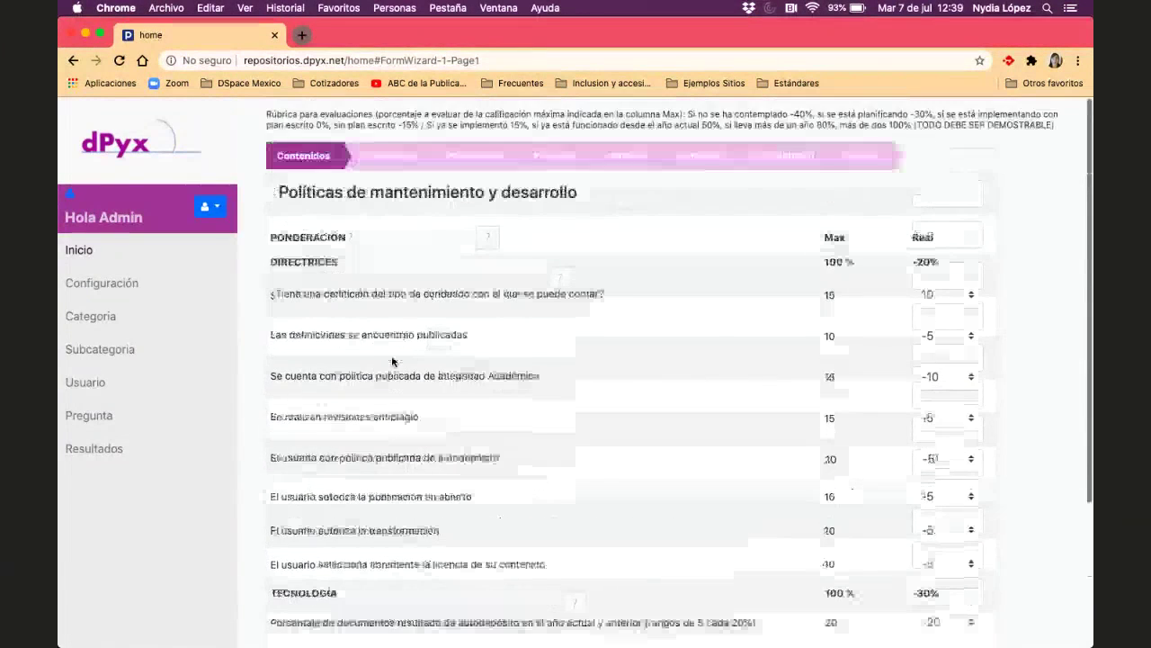
pyautogui.scroll(-1, 391, 360)
pyautogui.scroll(-1, 391, 361)
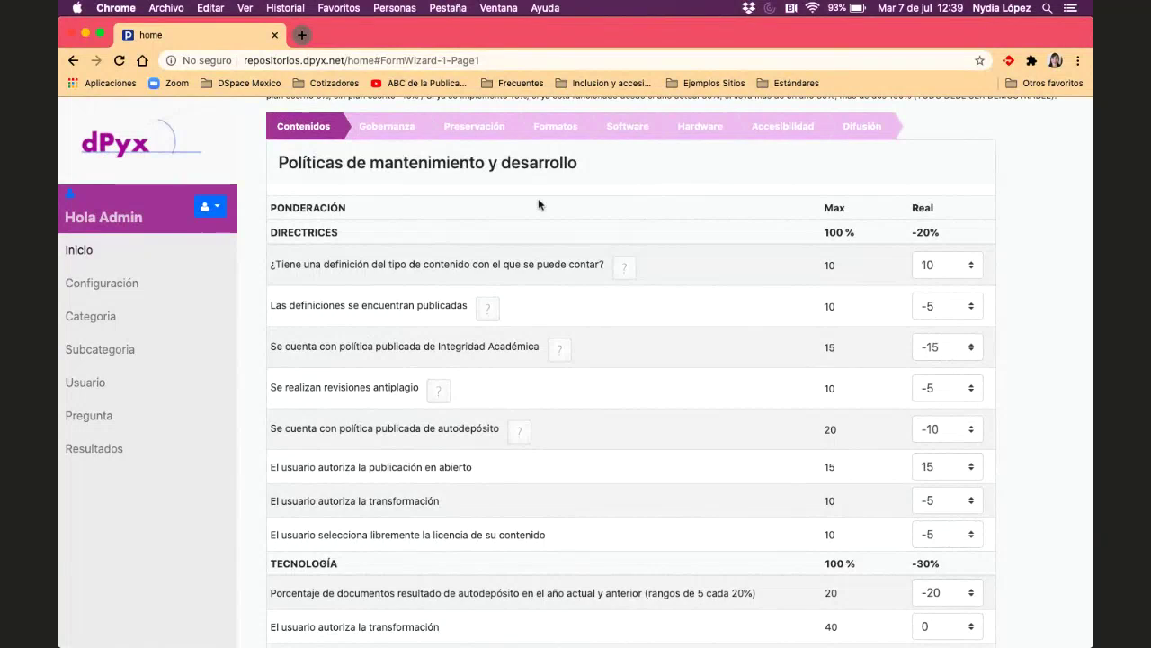
pyautogui.scroll(-5, 414, 348)
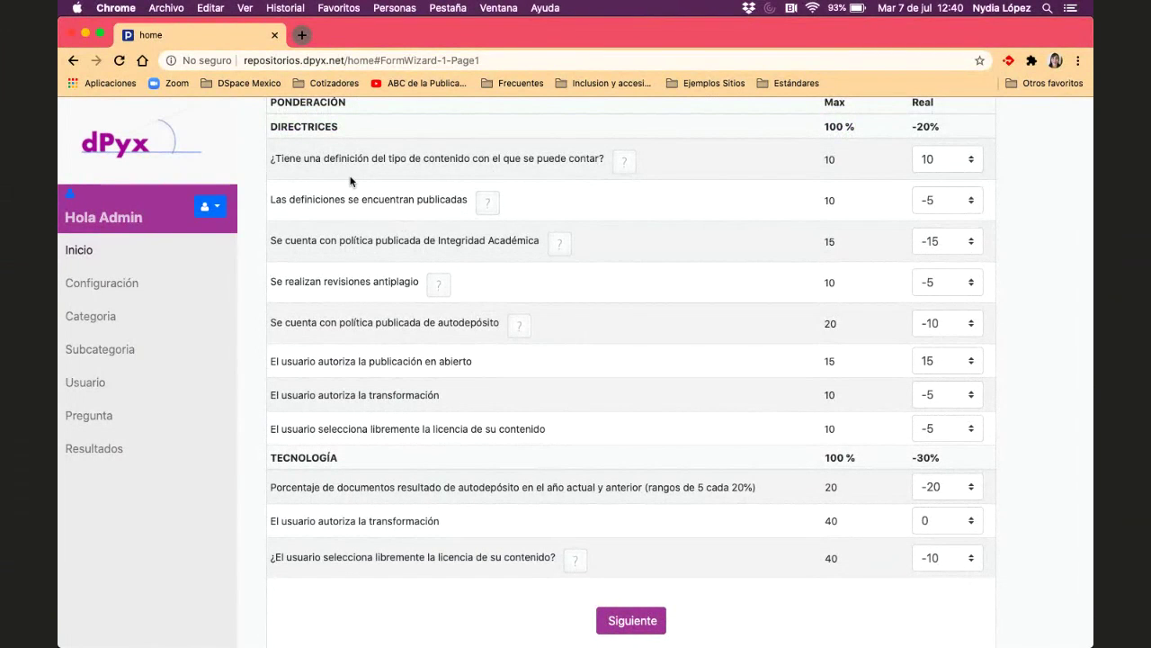
pyautogui.scroll(3, 545, 176)
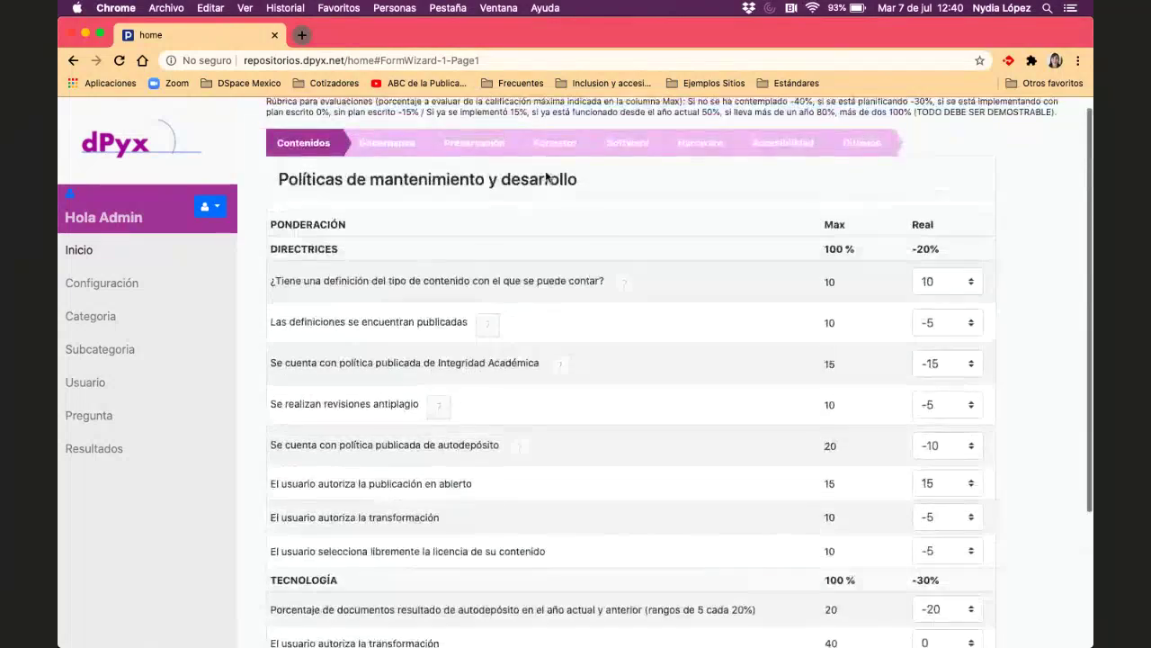
pyautogui.scroll(-3, 545, 176)
pyautogui.scroll(3, 545, 176)
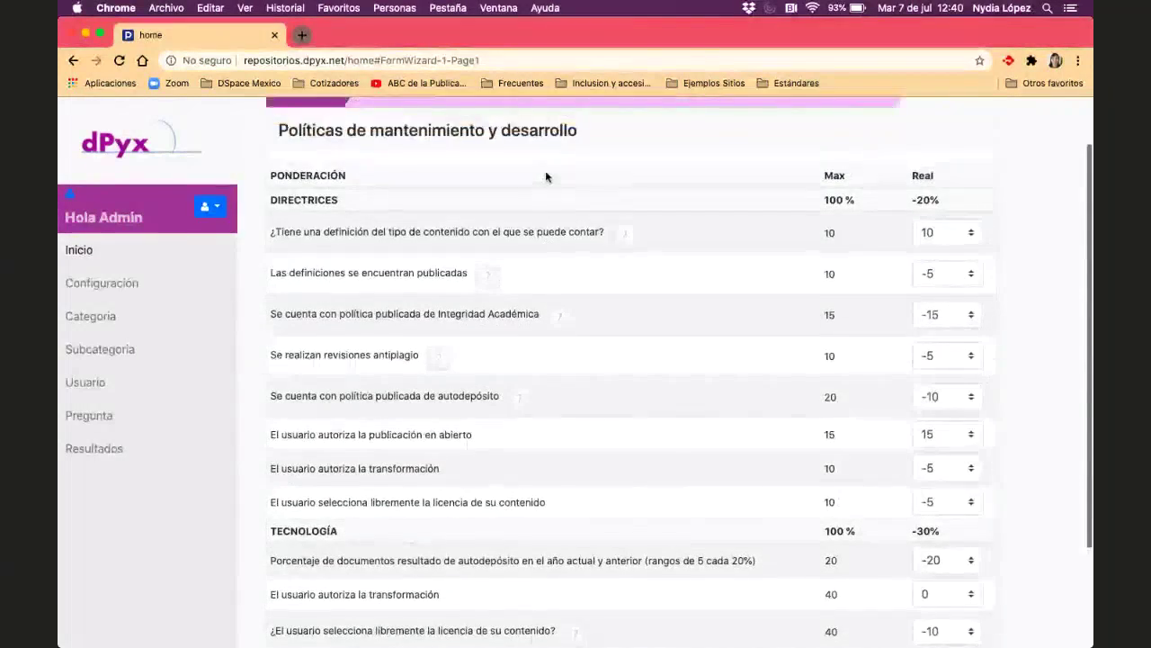
pyautogui.scroll(-3, 545, 176)
pyautogui.scroll(3, 545, 176)
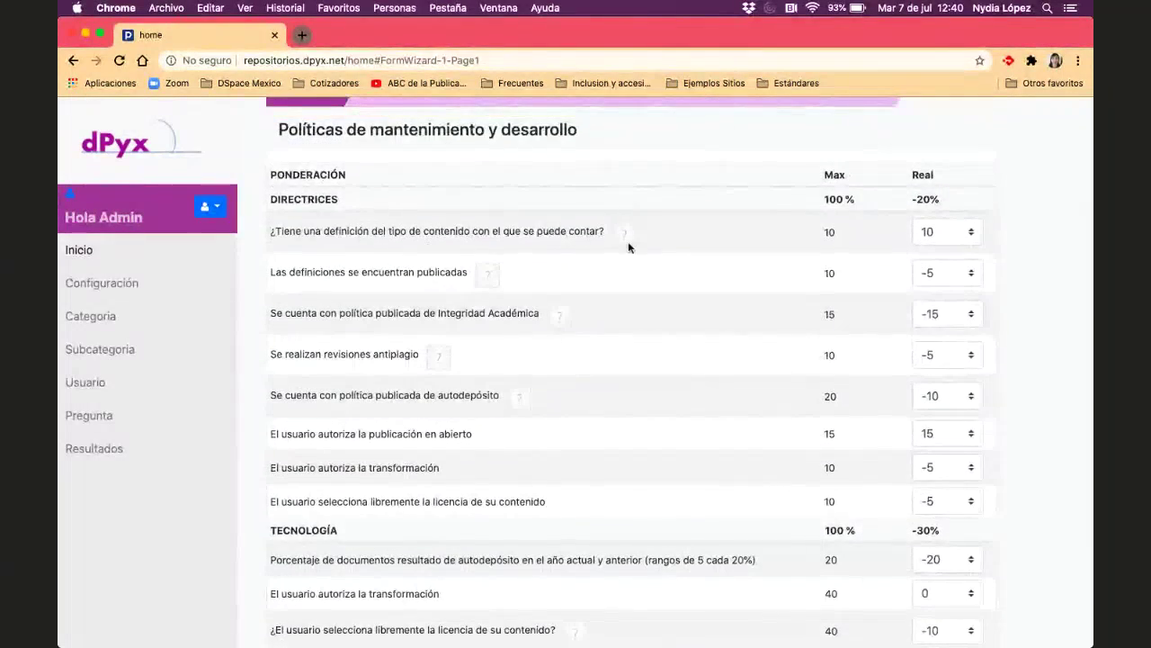
# Read the help criteria for "Las definiciones se encuentran publicadas" and check that question's score options
pyautogui.moveTo(487, 272)
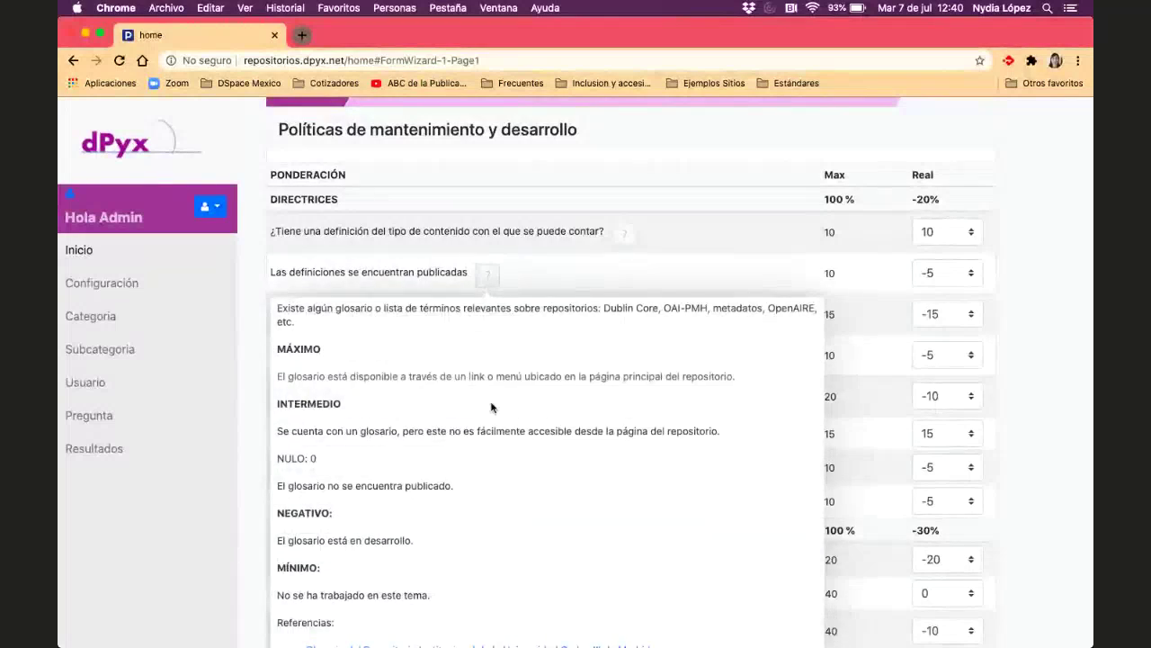
pyautogui.scroll(-3, 666, 163)
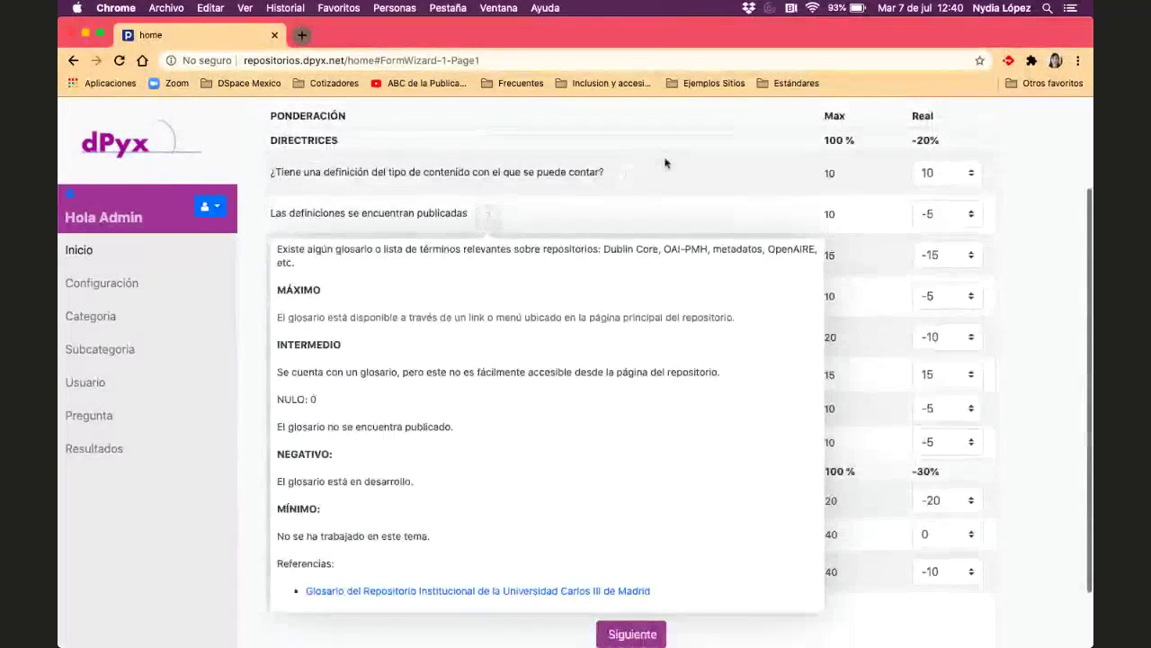
pyautogui.click(944, 222)
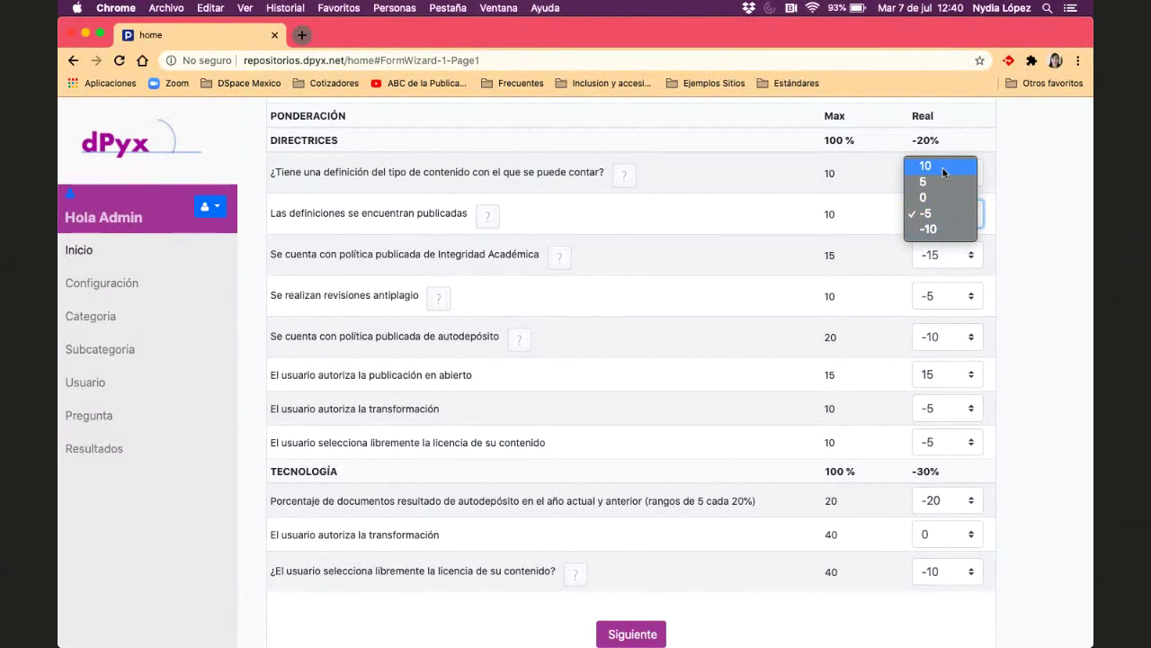
pyautogui.click(670, 233)
pyautogui.moveTo(491, 221)
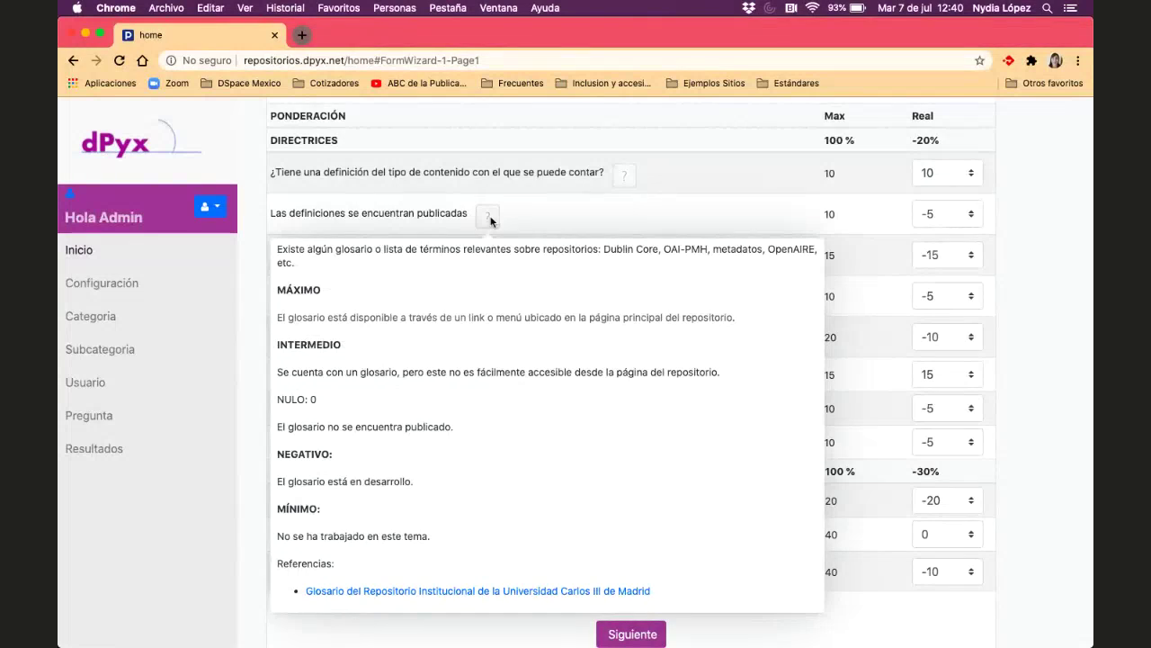
pyautogui.click(543, 191)
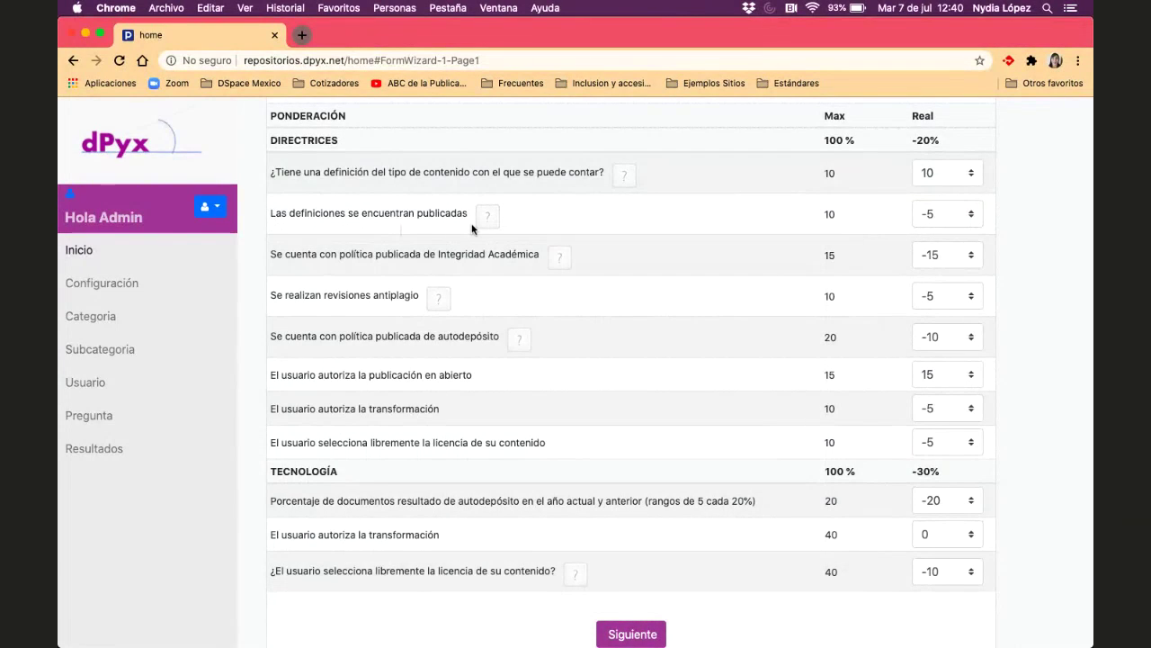
pyautogui.moveTo(487, 218)
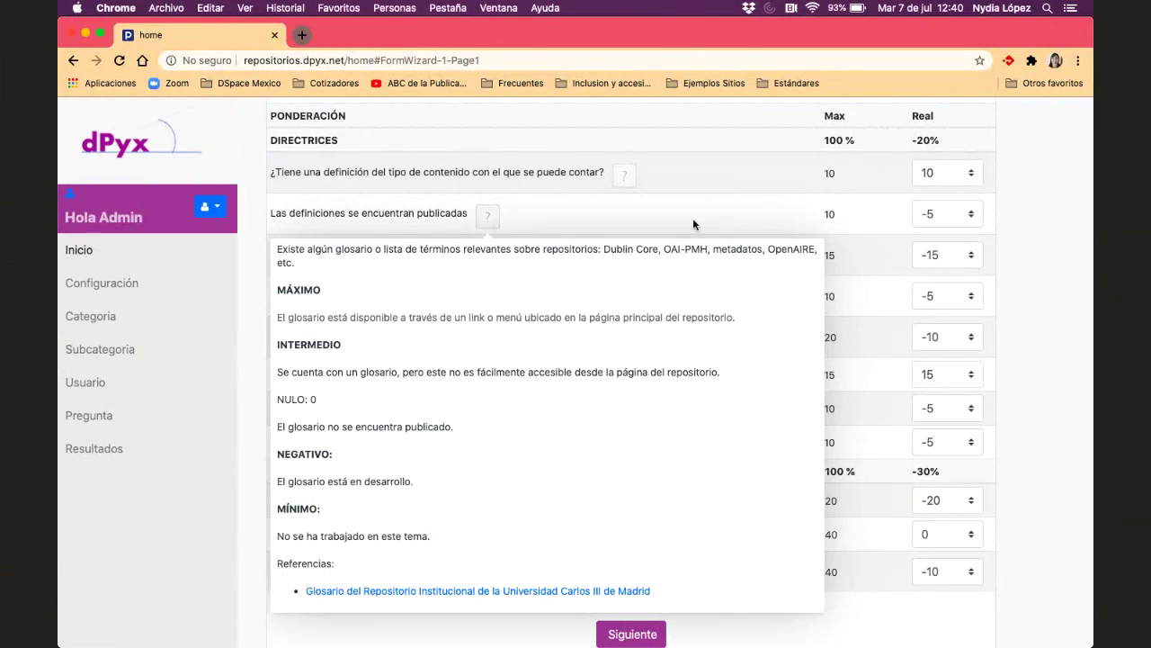
pyautogui.click(779, 224)
# Show the selectable Real scores for "Las definiciones se encuentran publicadas" and close the list
pyautogui.click(943, 214)
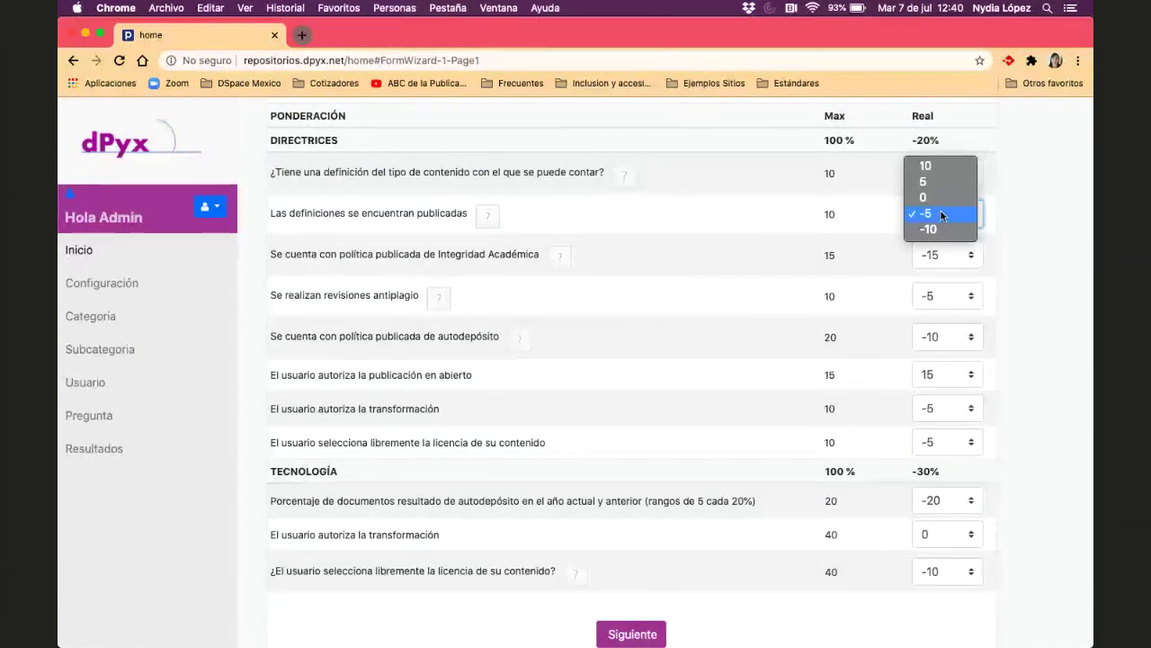
pyautogui.click(883, 209)
pyautogui.click(931, 216)
pyautogui.click(855, 211)
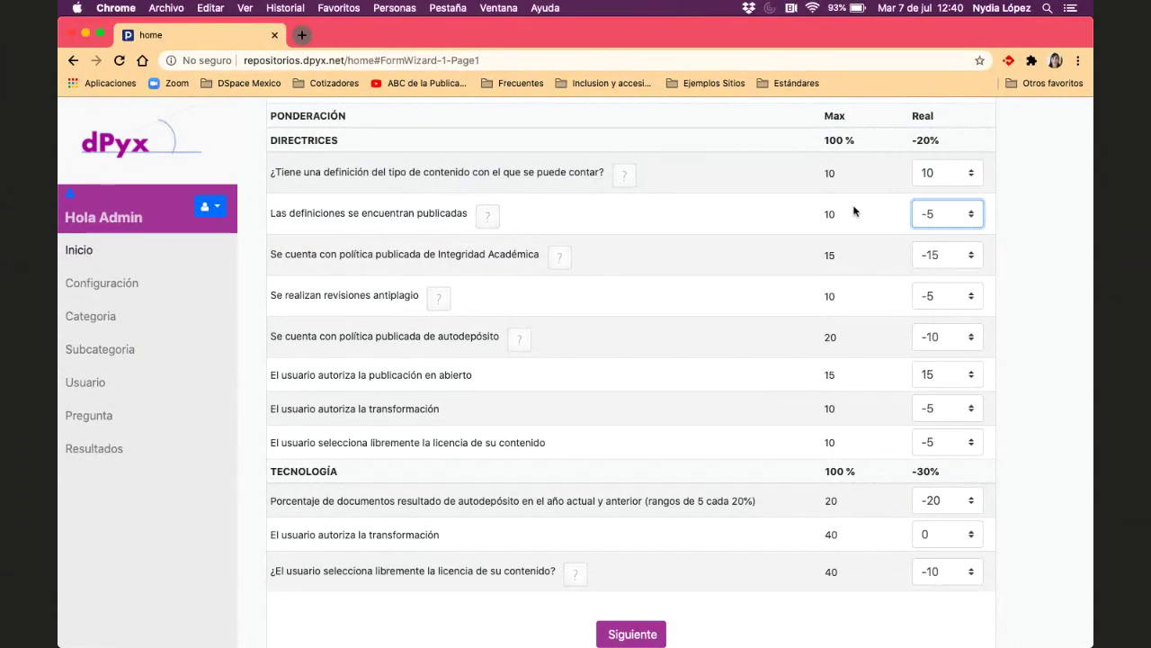
pyautogui.click(947, 222)
pyautogui.click(892, 202)
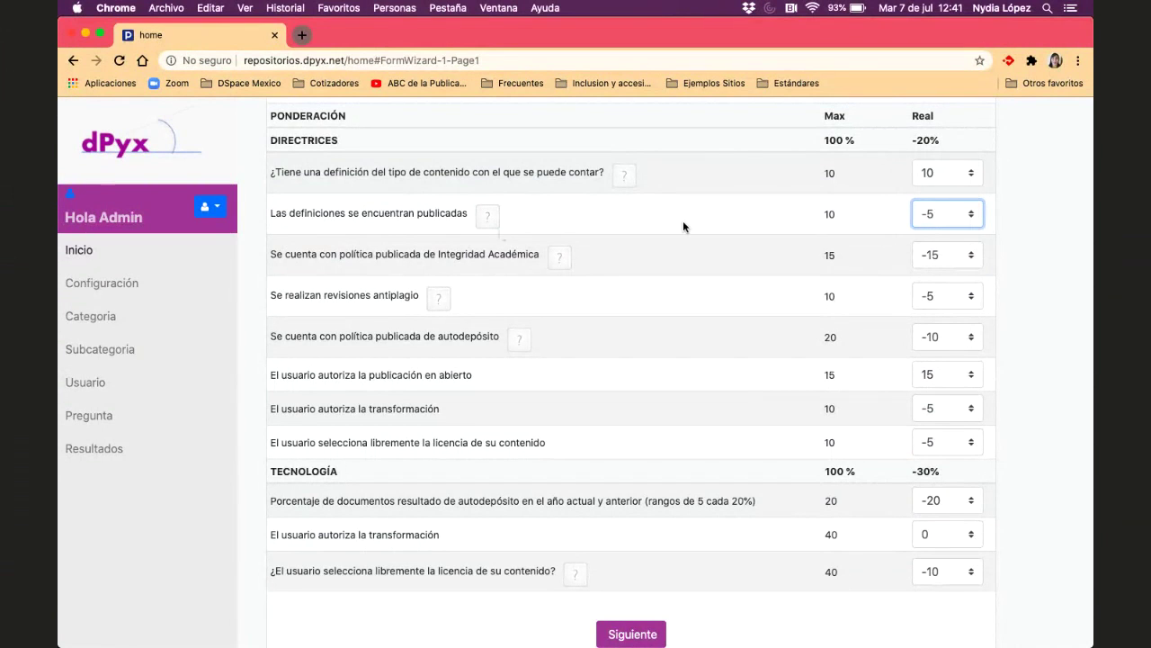
# Read the help criteria and references for "Se cuenta con política publicada de Integridad Académica"
pyautogui.scroll(-1, 764, 396)
pyautogui.scroll(1, 764, 396)
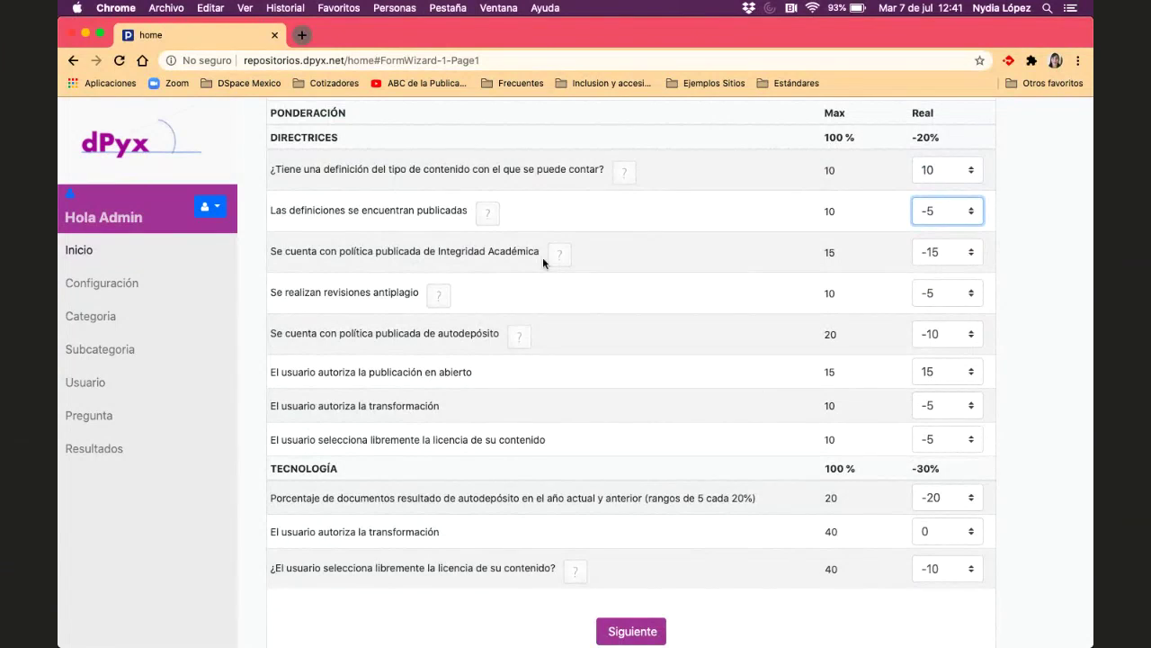
pyautogui.scroll(-1, 543, 260)
pyautogui.scroll(2, 637, 167)
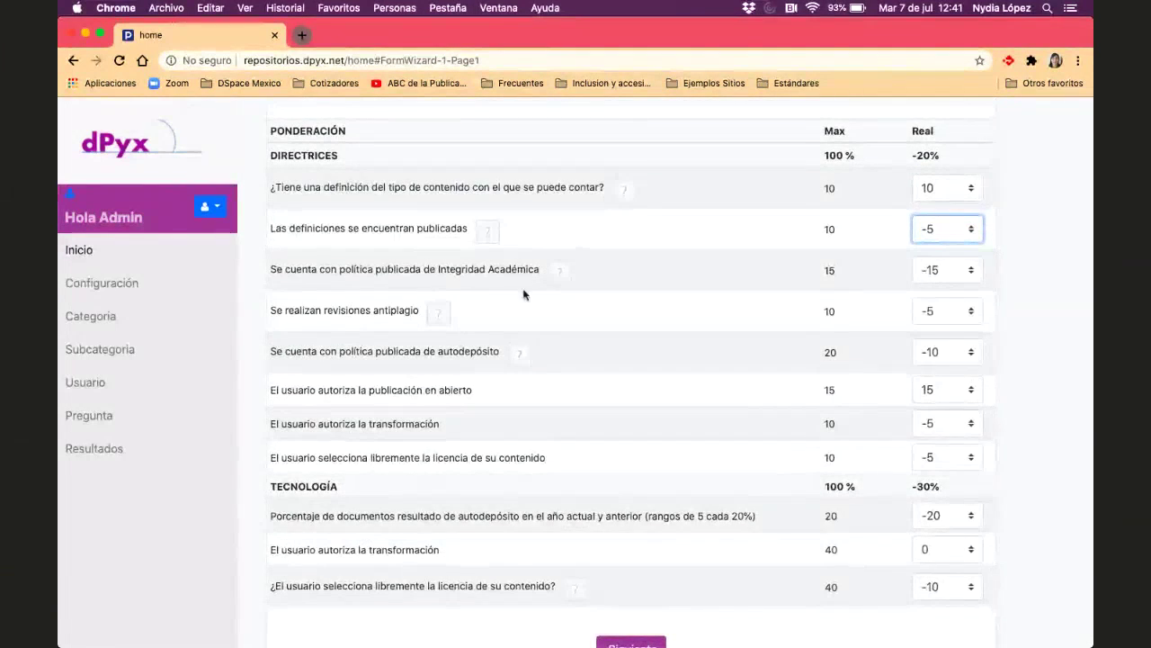
pyautogui.moveTo(560, 274)
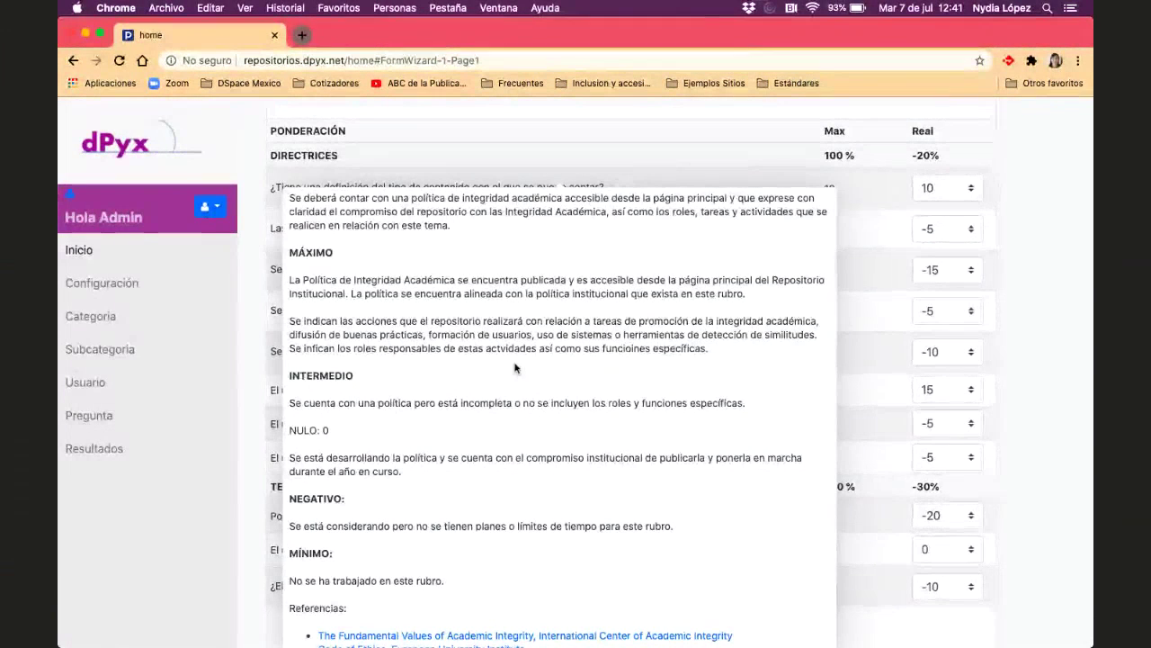
pyautogui.click(693, 284)
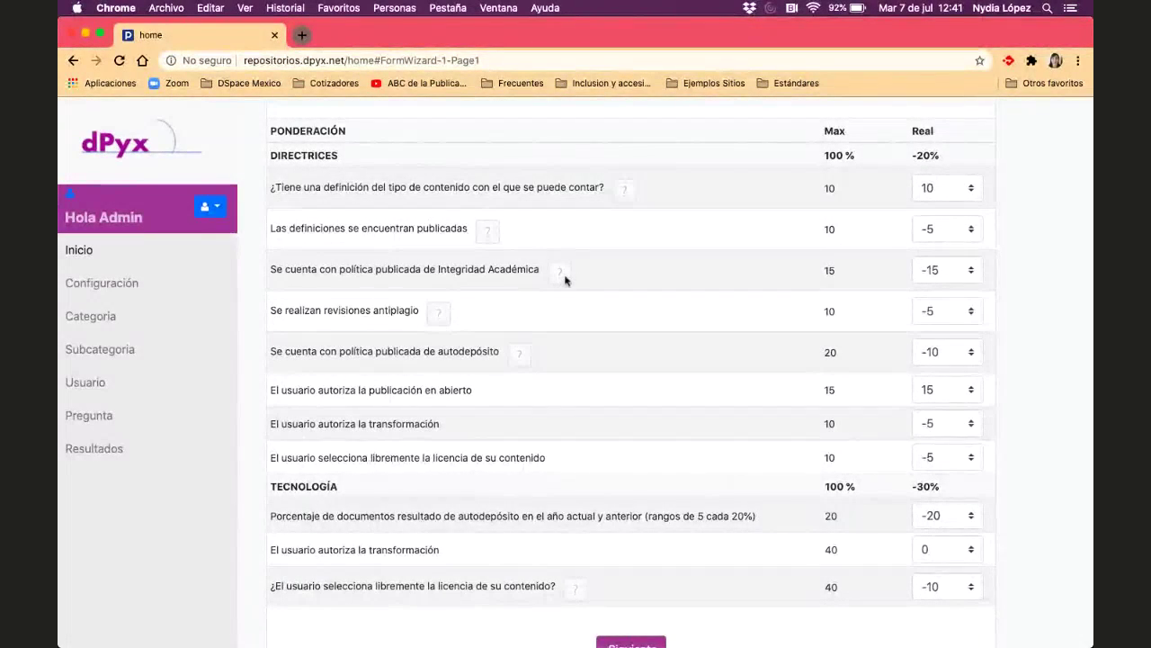
pyautogui.click(560, 273)
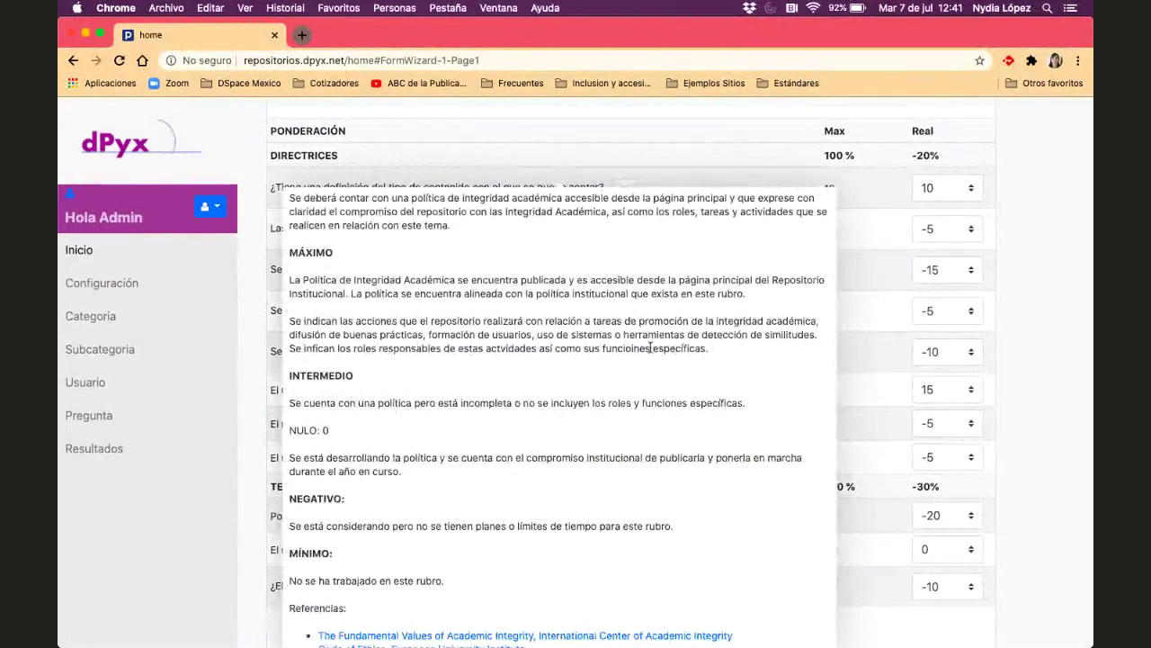
pyautogui.scroll(-2, 650, 347)
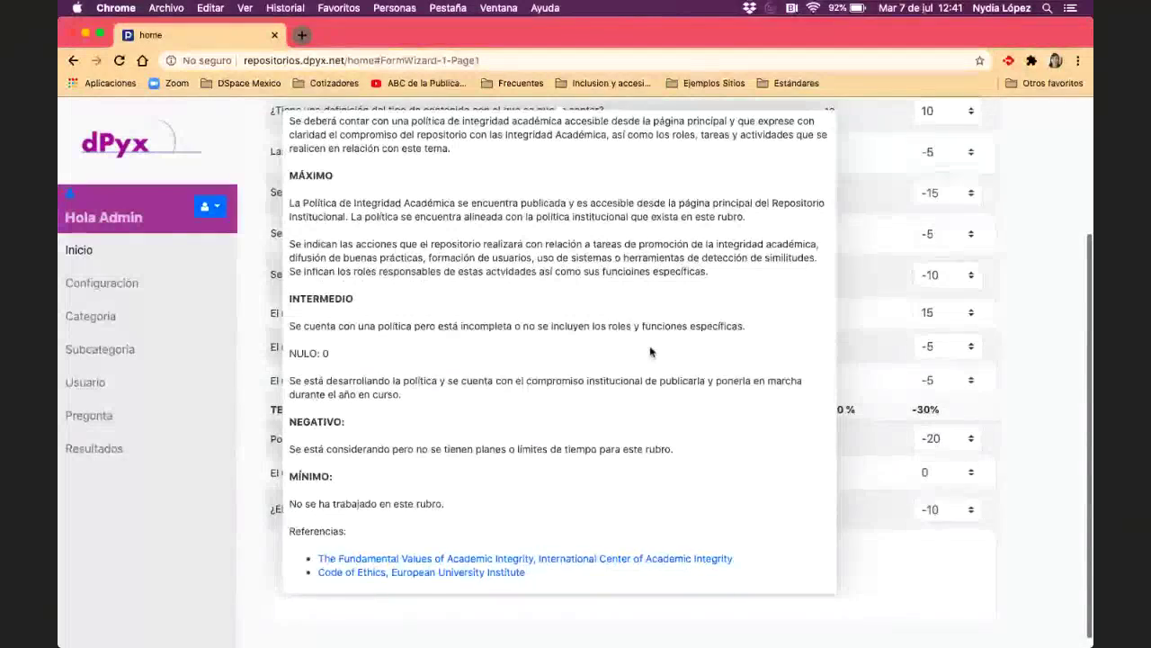
pyautogui.scroll(1, 650, 352)
pyautogui.scroll(-1, 655, 352)
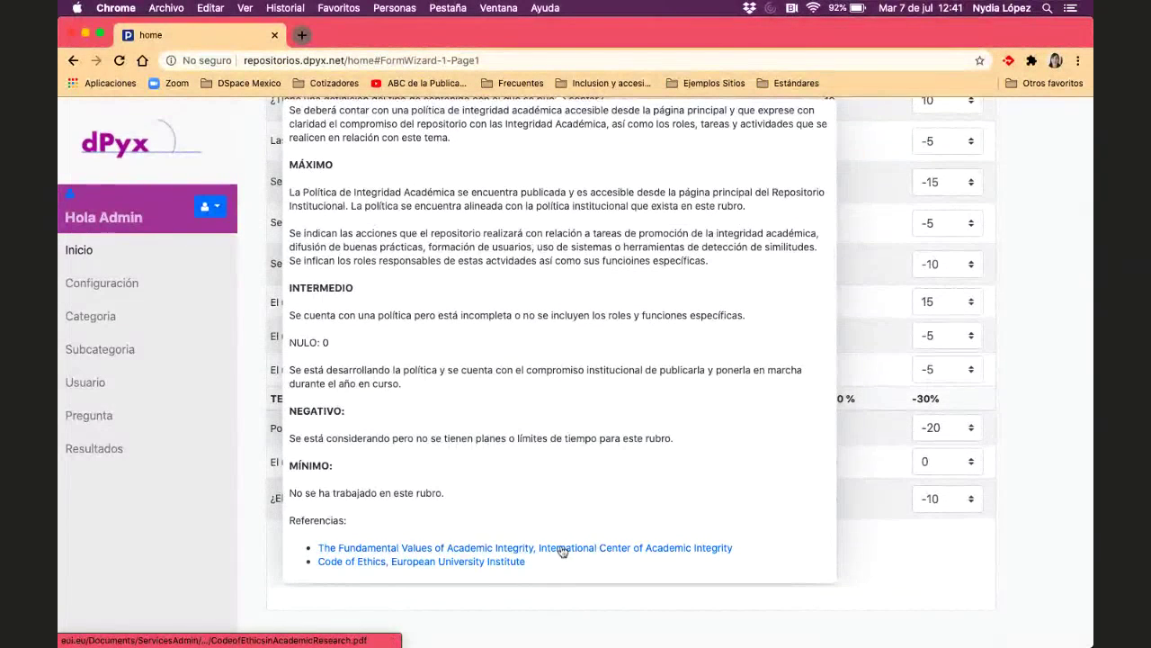
# Open the reference "The Fundamental Values of Academic Integrity" in a new browser tab and return to the dPyx form
pyautogui.rightClick(476, 547)
pyautogui.click(522, 463)
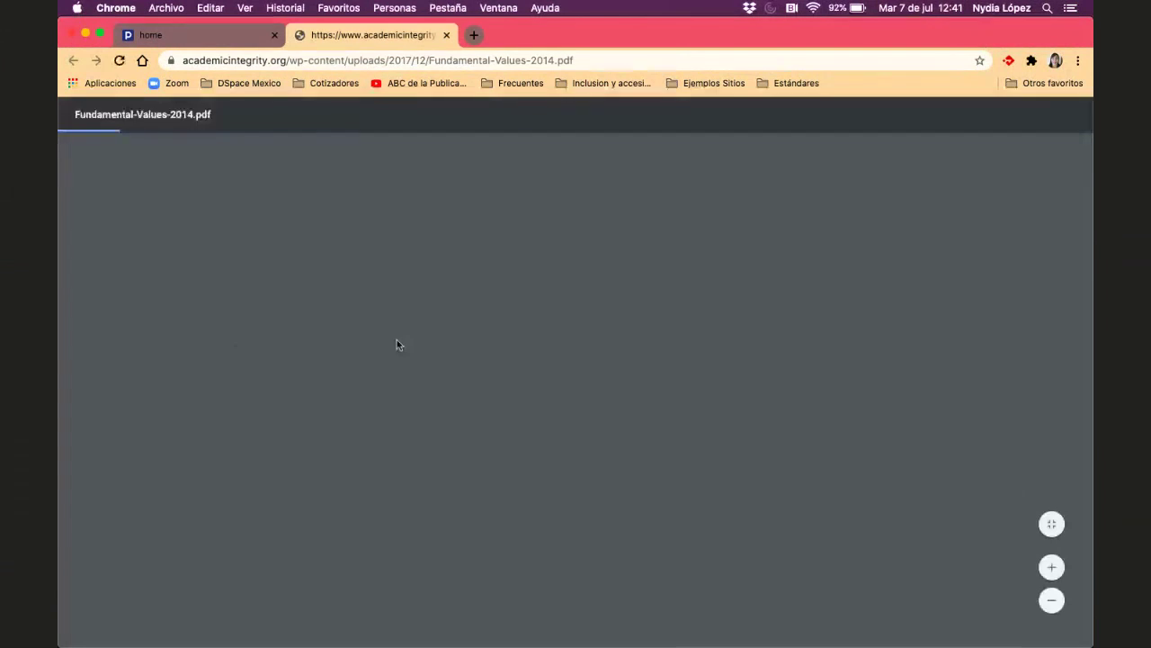
pyautogui.click(224, 43)
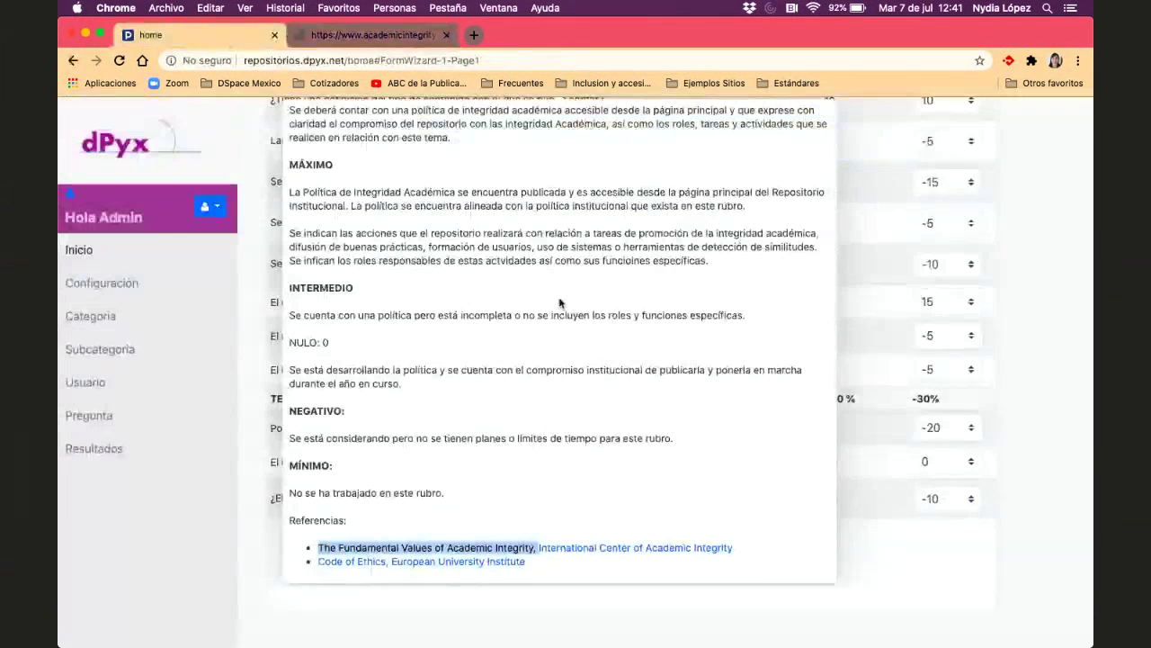
pyautogui.press('Escape')
# Advance the dPyx form from the Contenidos section to the next page, and open the Resultados page
pyautogui.scroll(4, 845, 286)
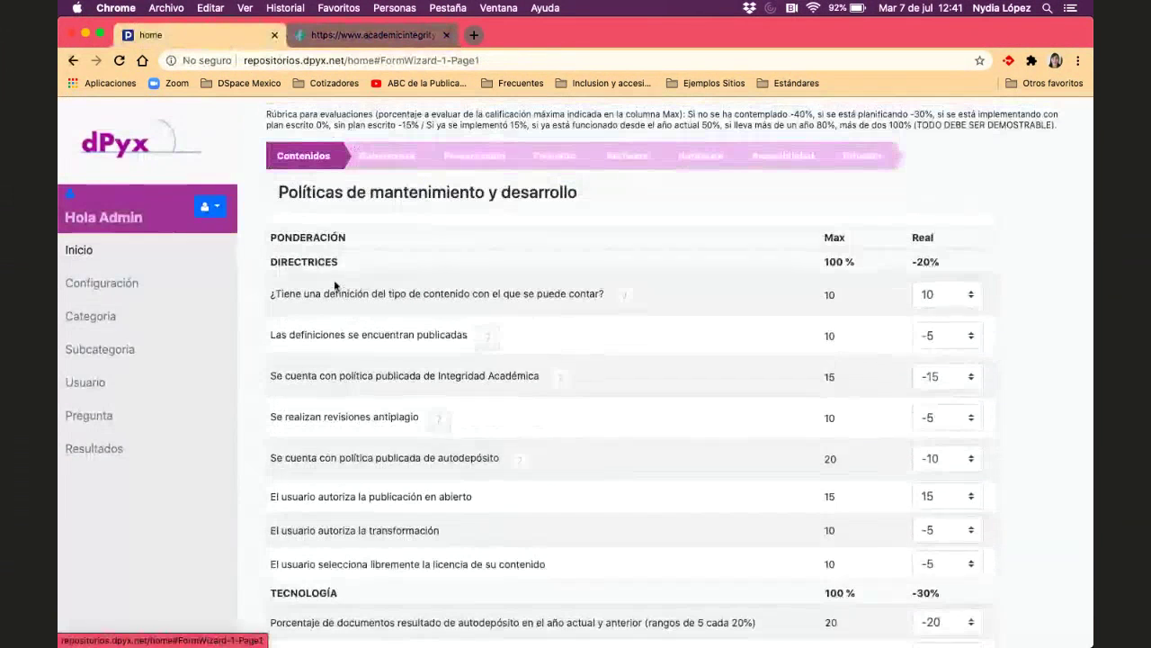
pyautogui.scroll(-4, 342, 304)
pyautogui.scroll(-1, 337, 356)
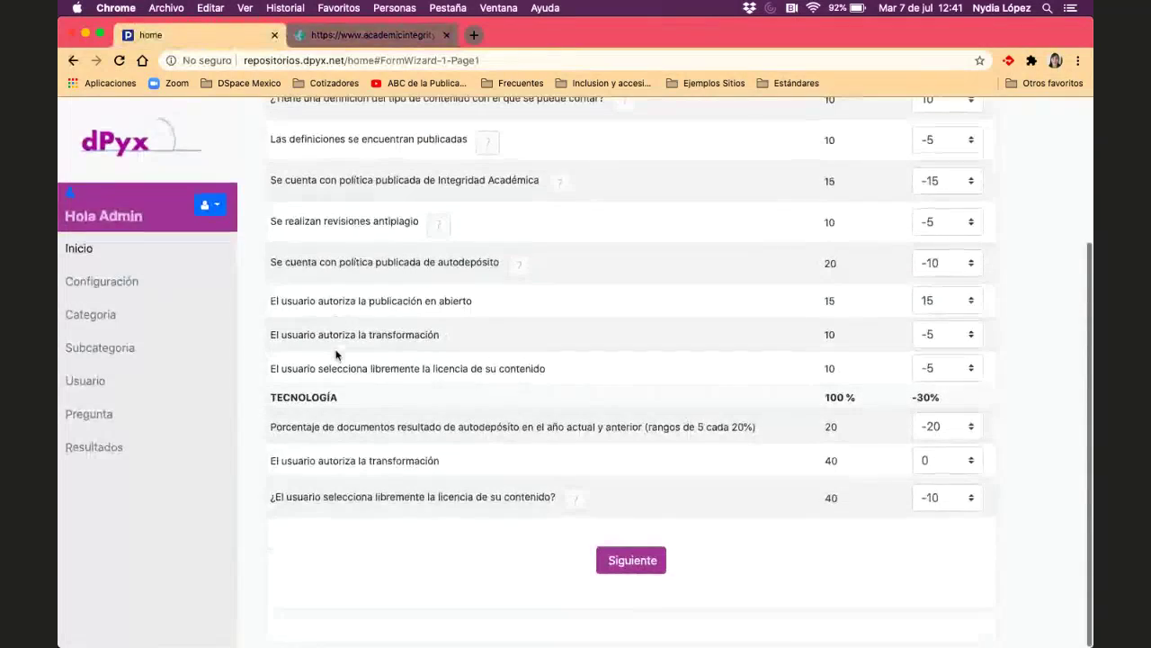
pyautogui.click(625, 568)
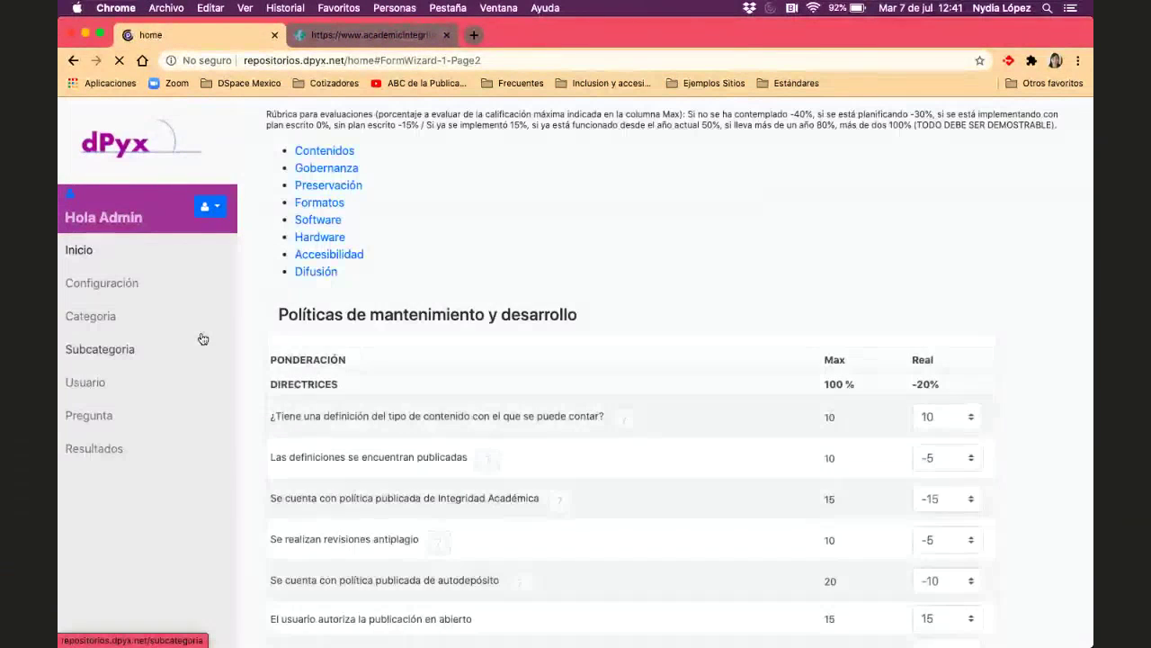
pyautogui.click(169, 442)
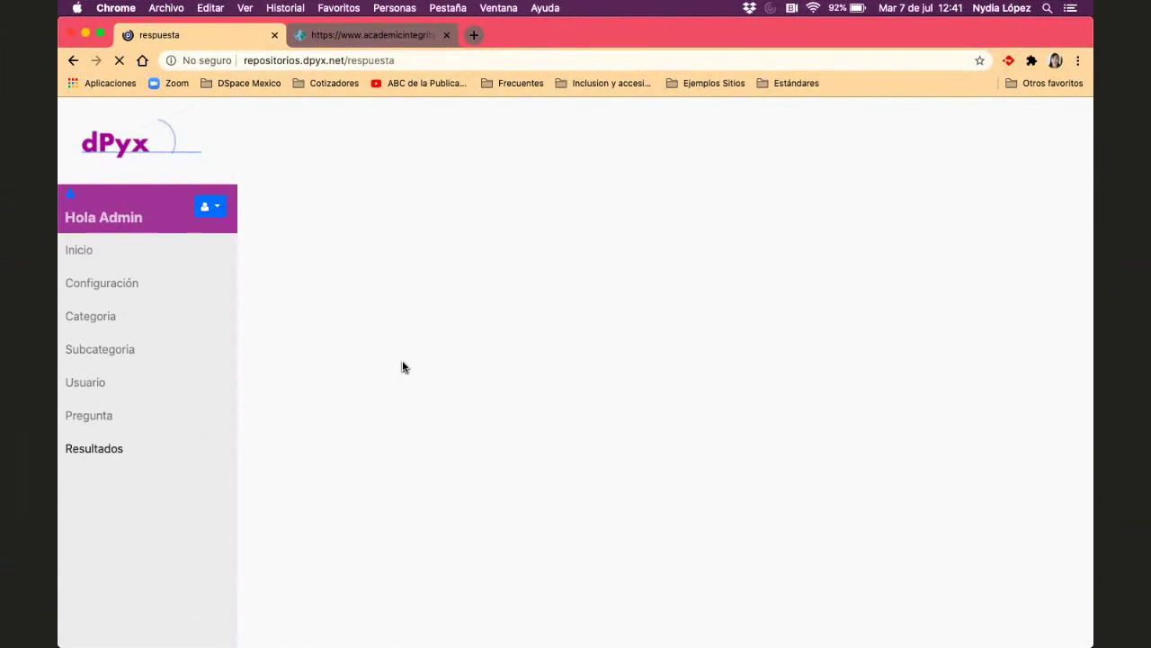